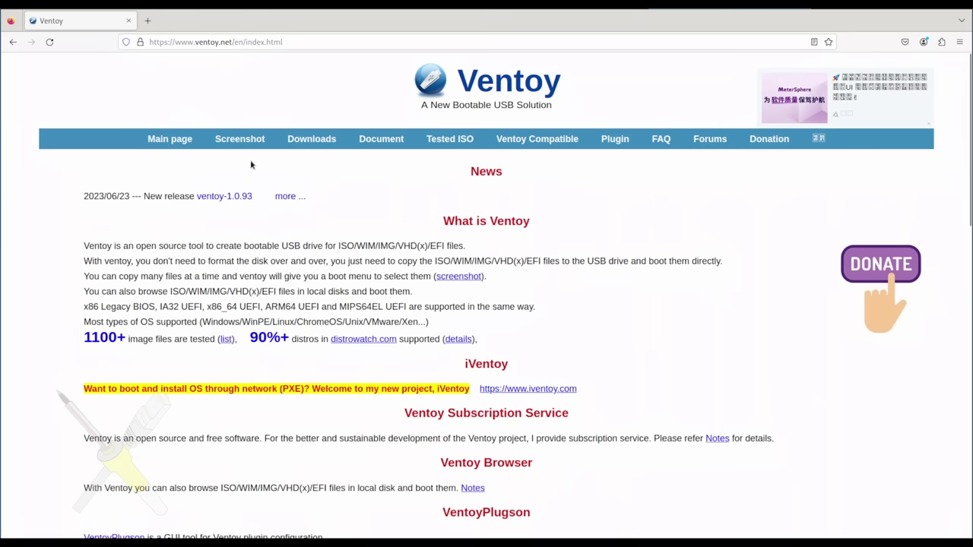
Open the Ventoy website's Downloads page in a new browser tab and switch to it.
middle_click(310, 139)
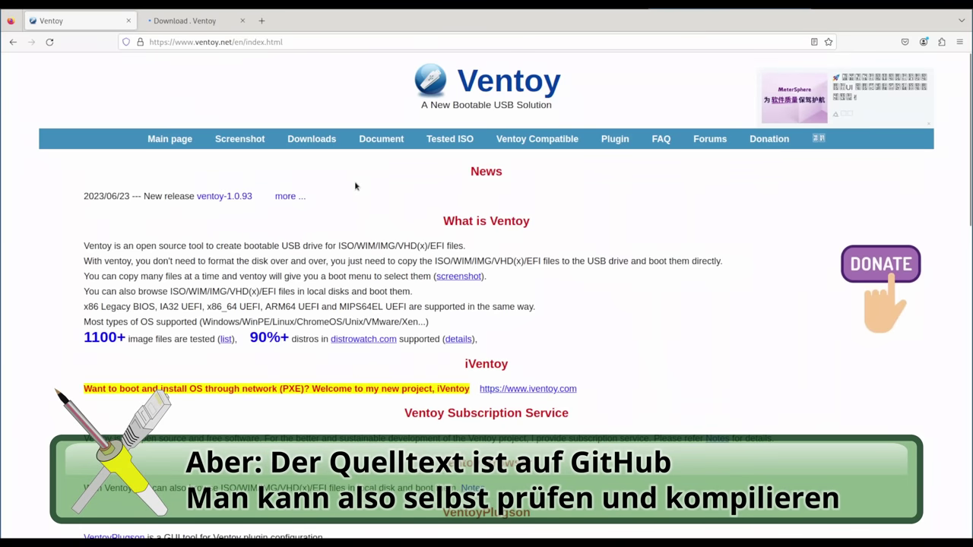
left_click(179, 19)
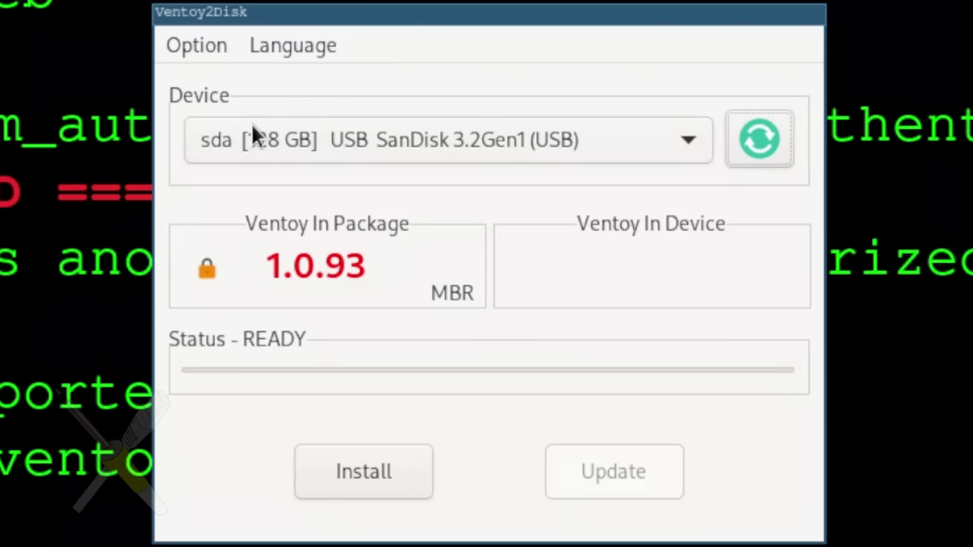
In Ventoy2Disk, keep the 128 GB SanDisk USB drive as the device and set the partition style to GPT.
left_click(270, 148)
left_click(271, 148)
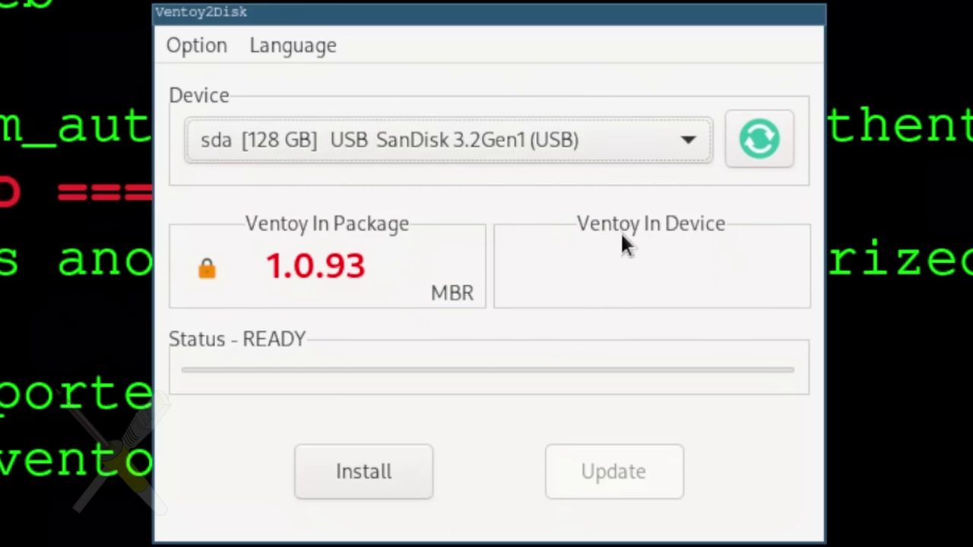
left_click(313, 47)
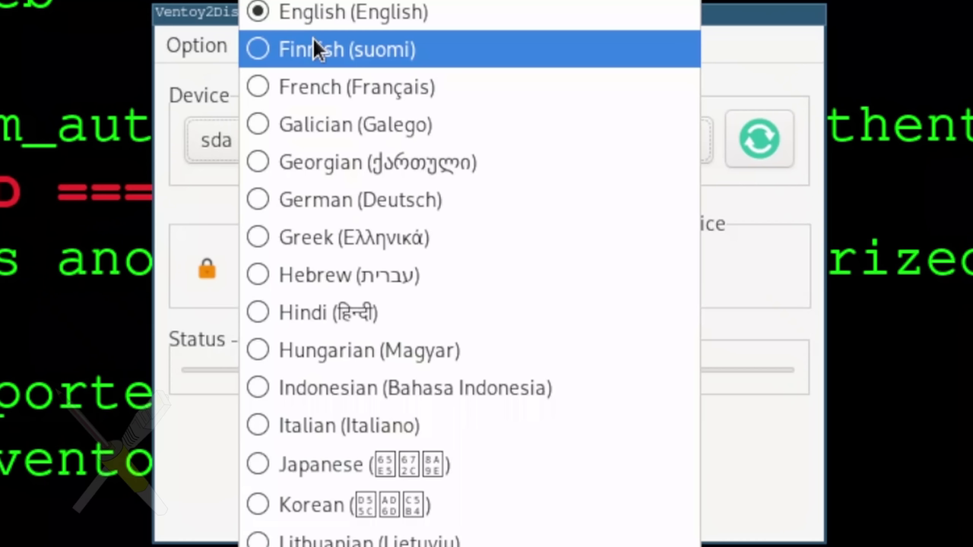
mouse_move(196, 46)
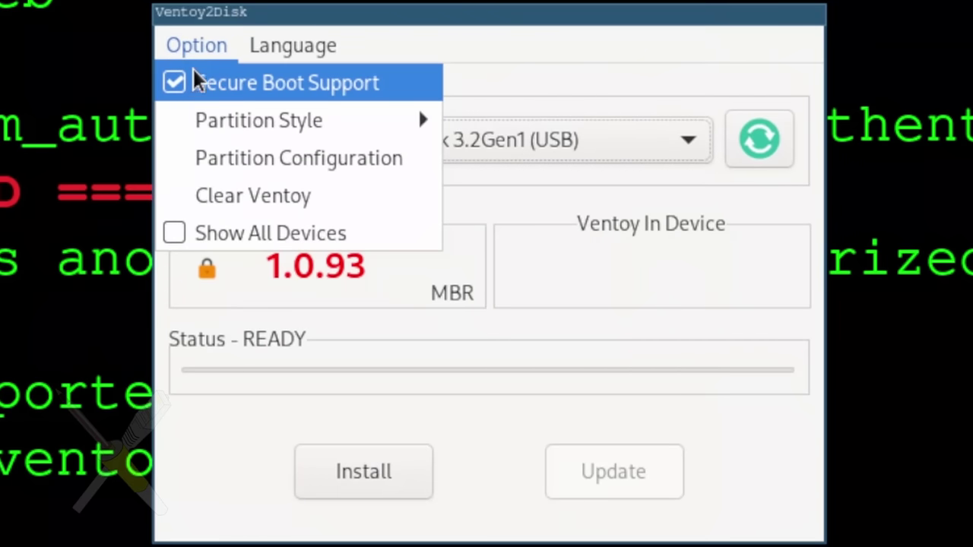
mouse_move(253, 114)
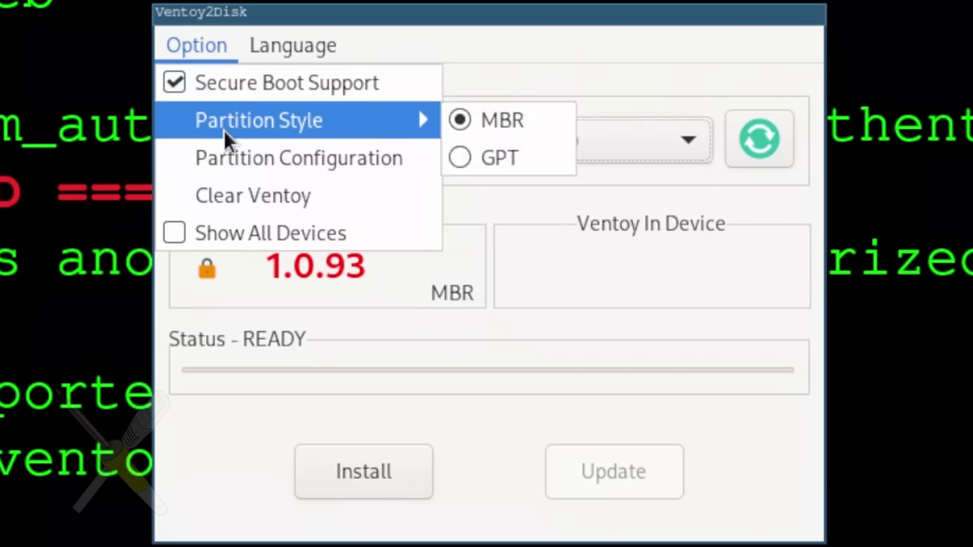
left_click(503, 154)
Review the partition configuration settings for preserved space and 4KB alignment, and close them without changes.
left_click(196, 47)
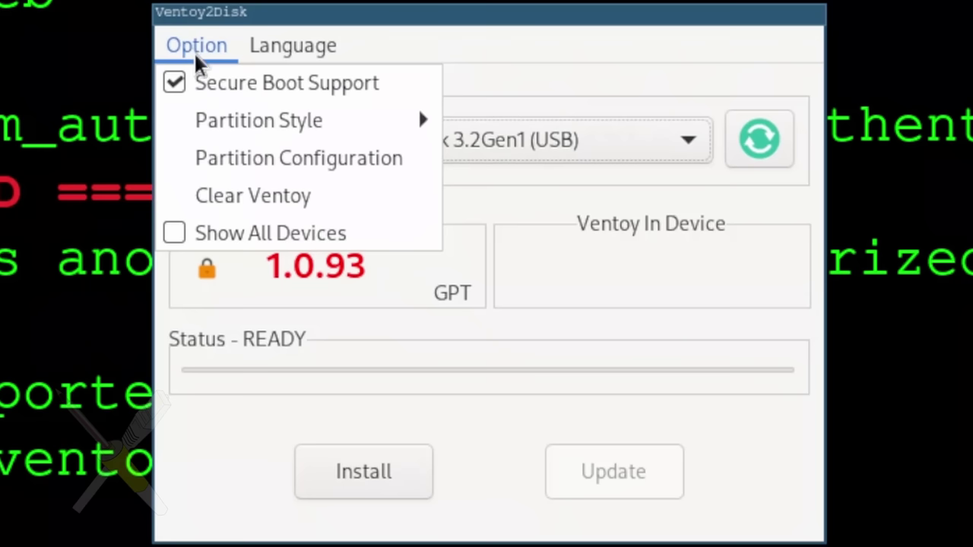
left_click(323, 156)
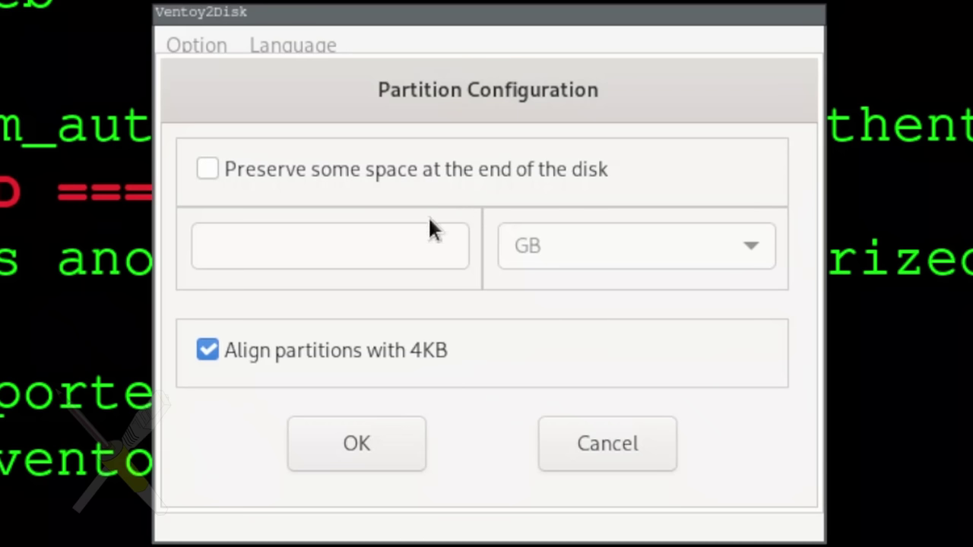
left_click(623, 458)
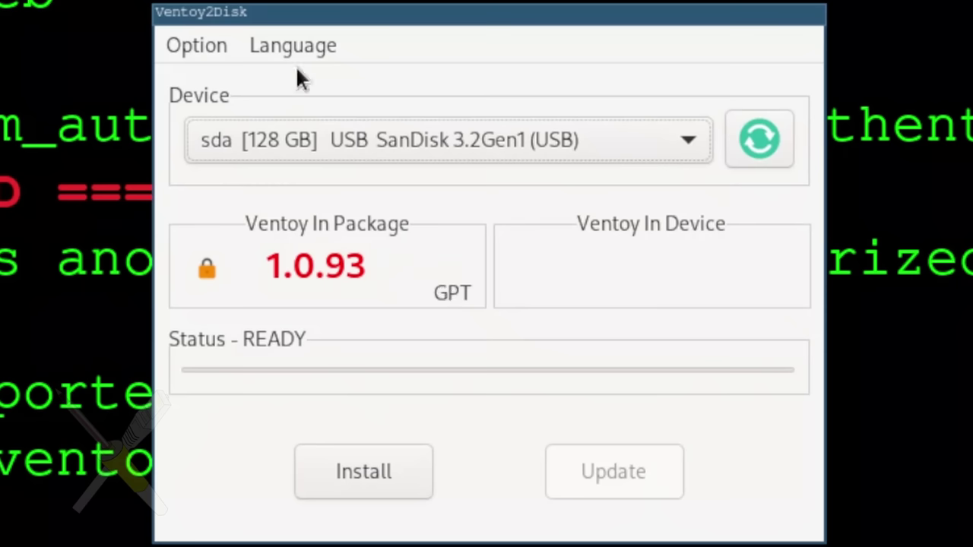
Enable showing all devices, check which drives the device list offers, and disable the option again.
left_click(209, 53)
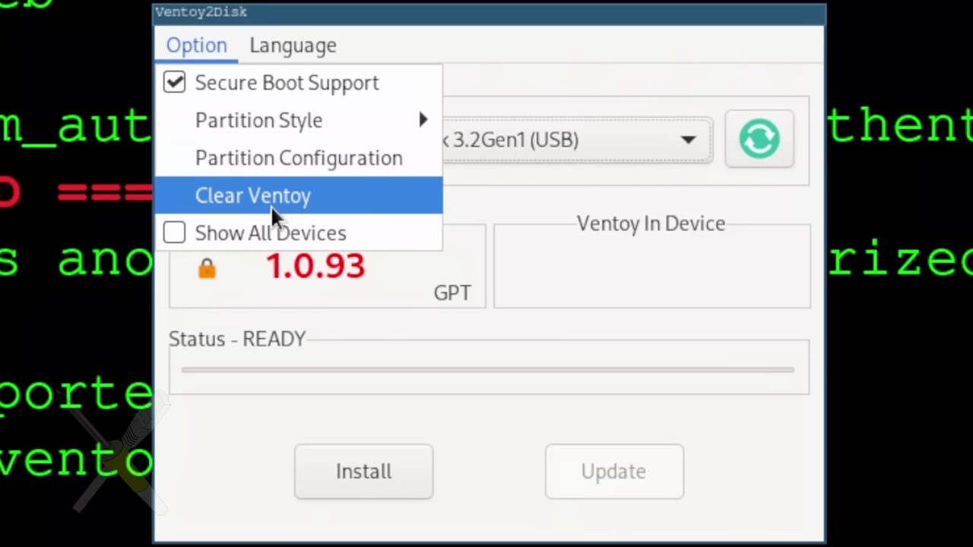
left_click(265, 231)
left_click(414, 148)
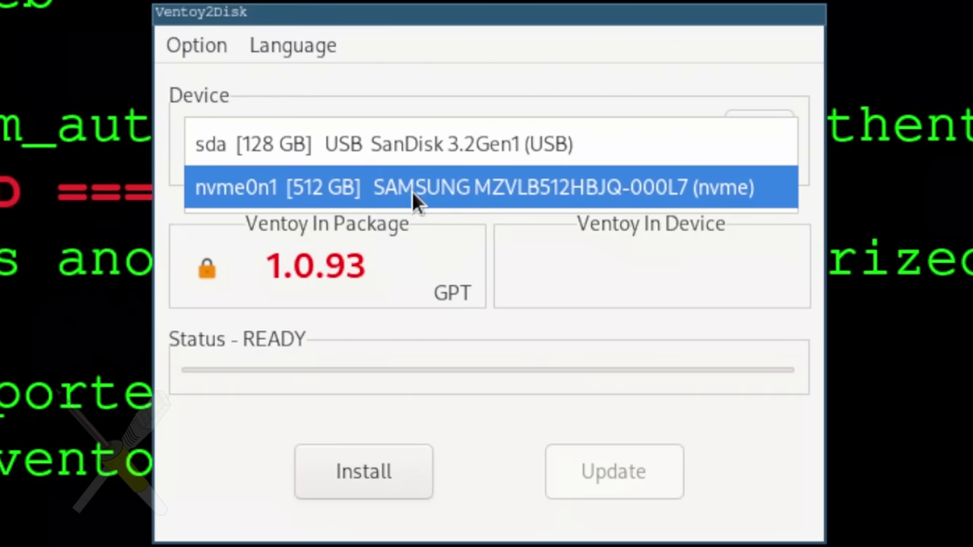
left_click(190, 46)
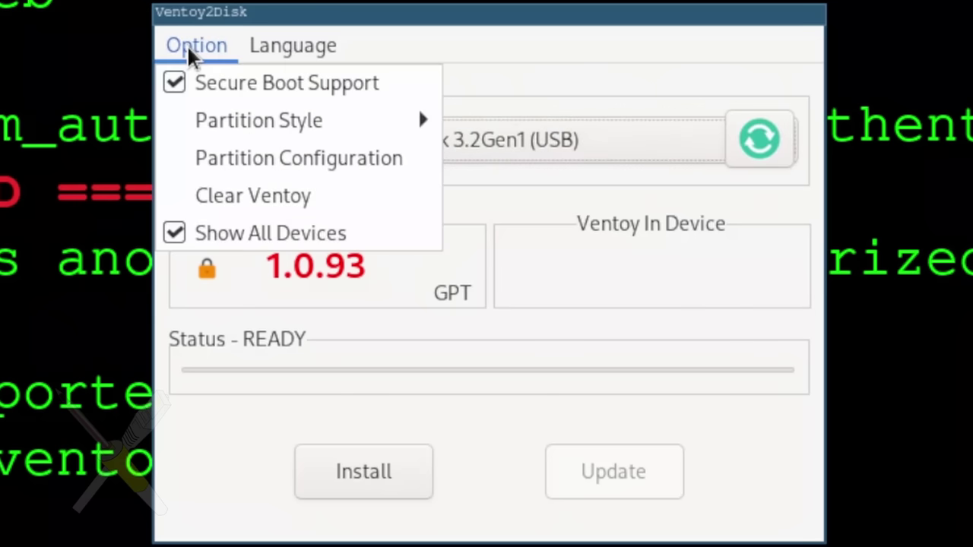
left_click(247, 234)
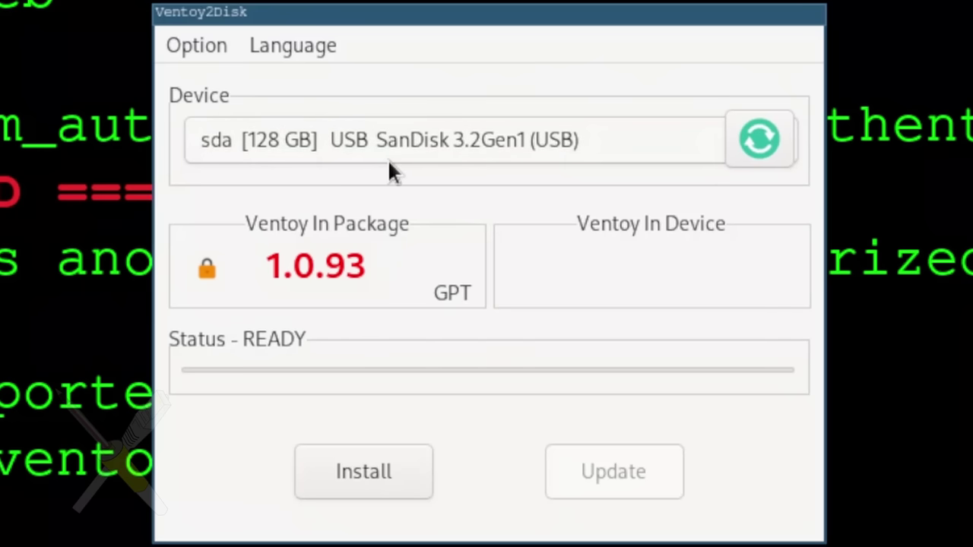
Install Ventoy on the 128 GB SanDisk USB drive, accepting both format warnings and the completion message.
left_click(367, 491)
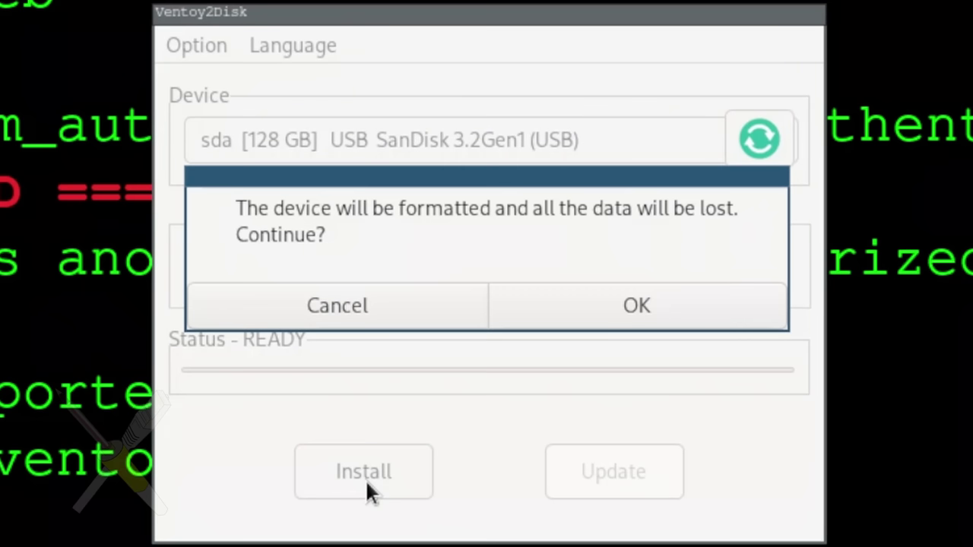
left_click(606, 310)
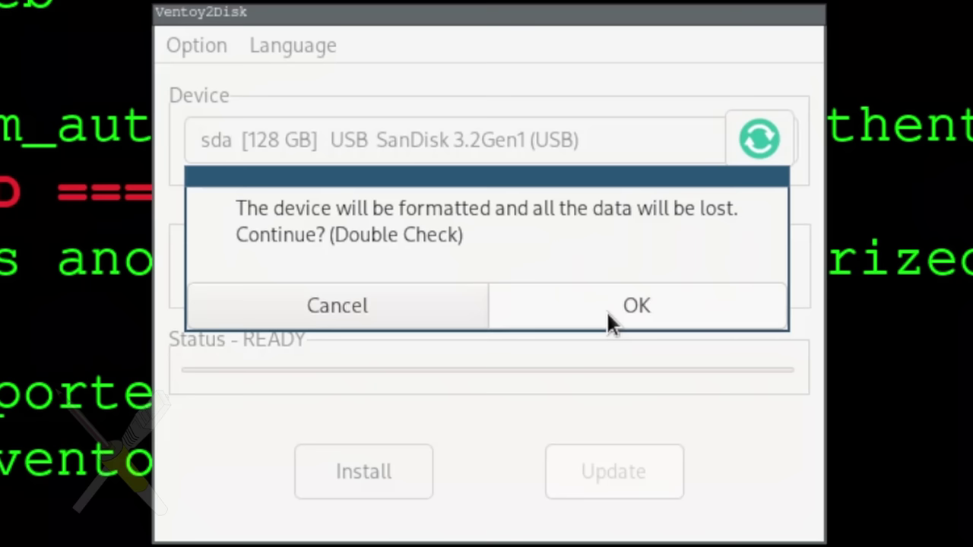
left_click(605, 310)
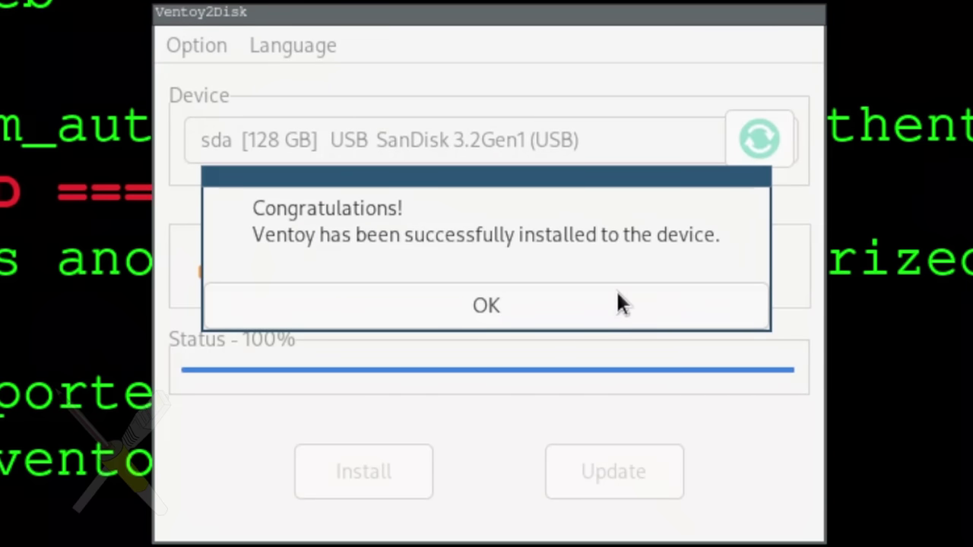
left_click(494, 304)
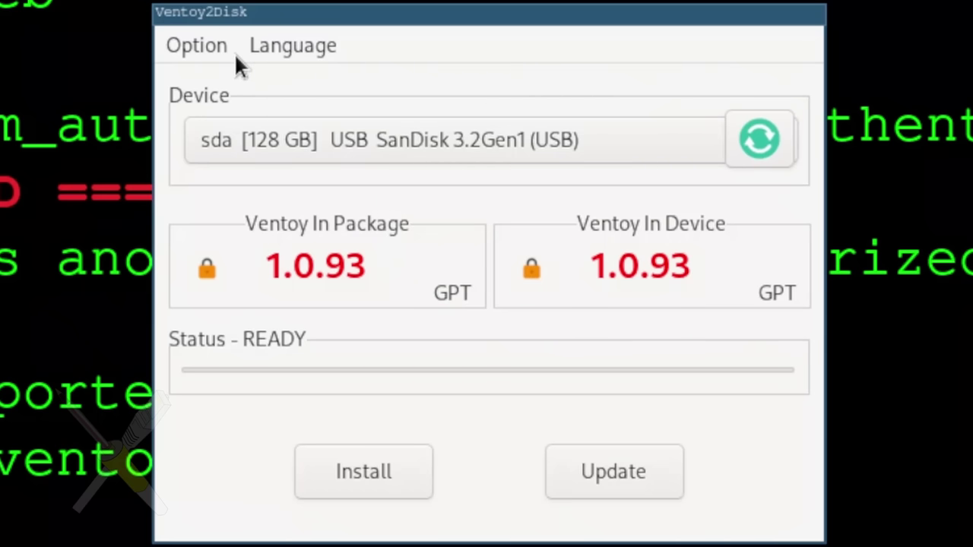
left_click(206, 47)
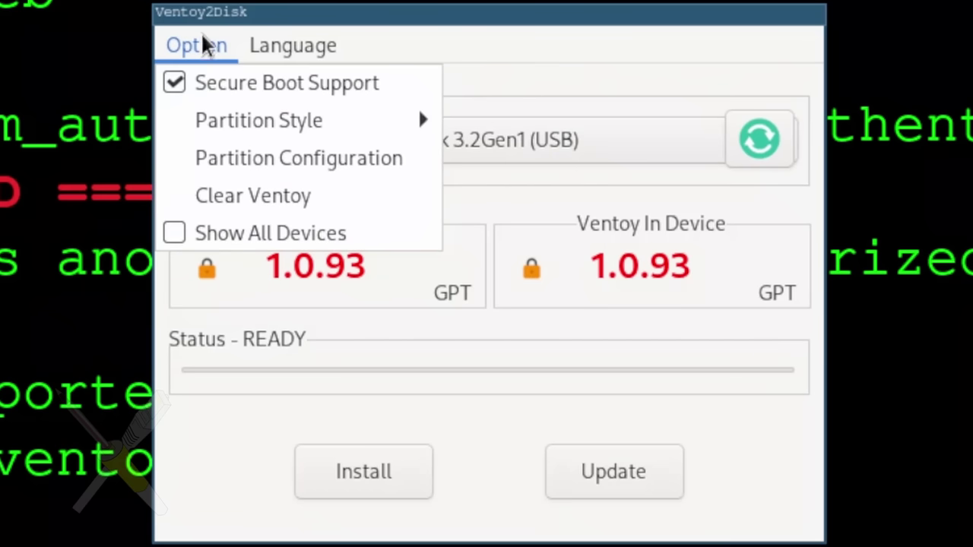
left_click(203, 41)
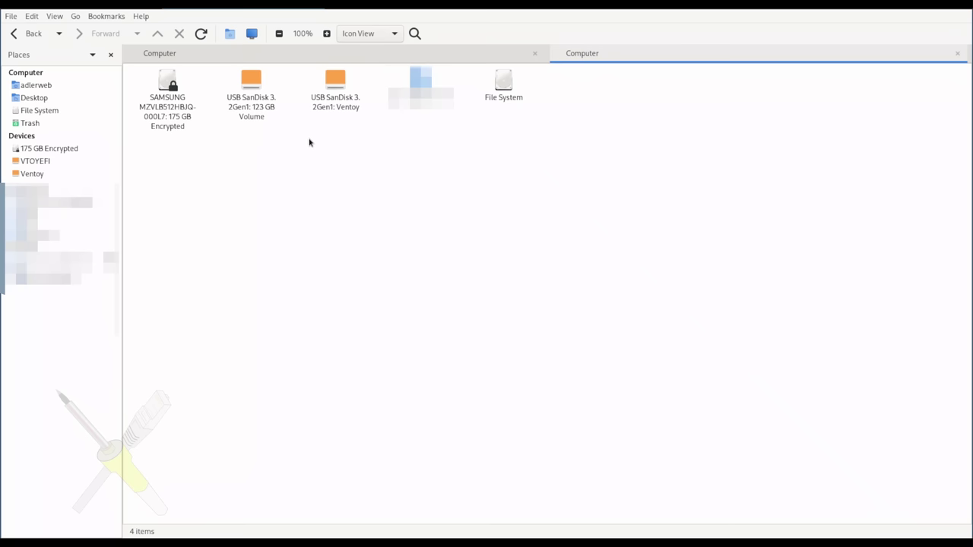
In the file manager, inspect the VTOYEFI and Ventoy partitions, and check the Ventoy partition's file system type in the terminal.
left_click(45, 161)
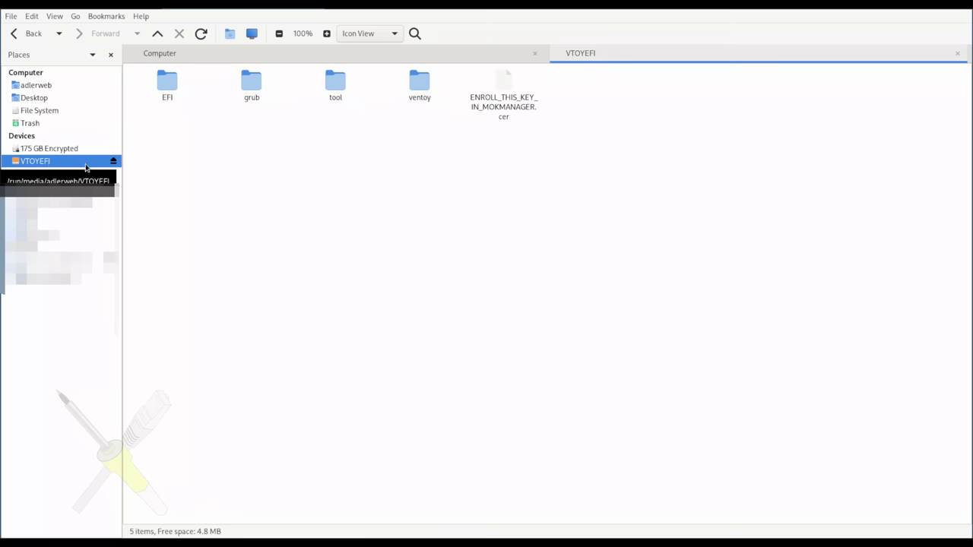
left_click(54, 174)
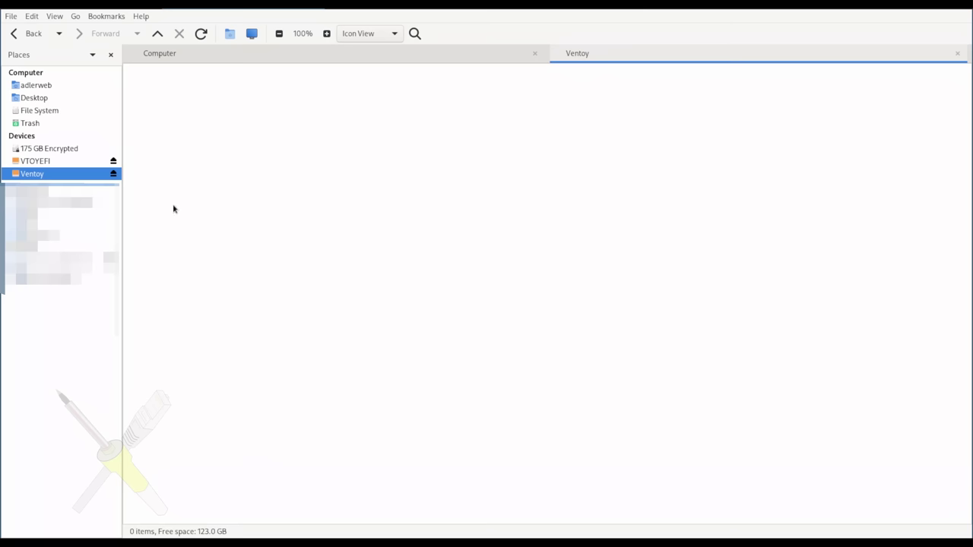
right_click(76, 177)
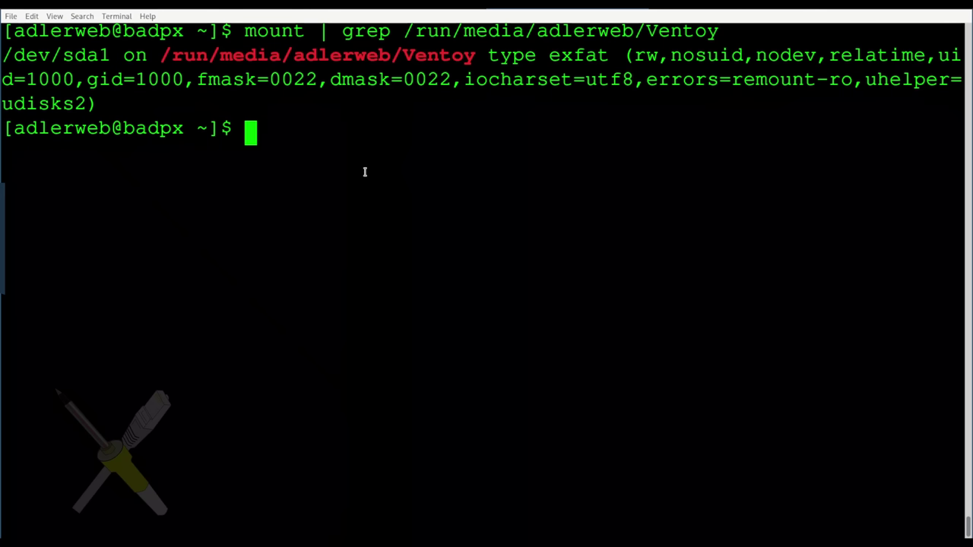
double_click(566, 59)
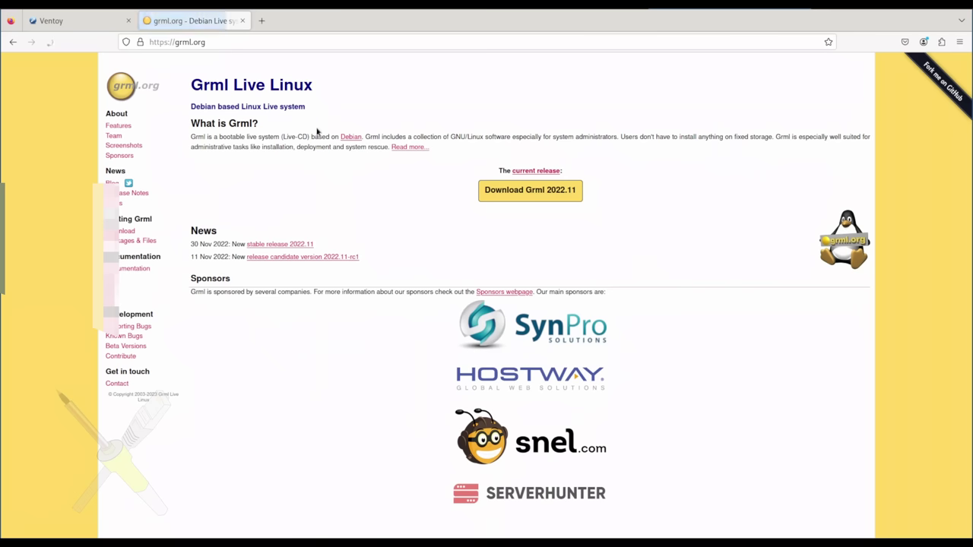
In Firefox, download the Grml 2022.11 full image for 64-bit PC (amd64) from grml.org.
left_click(519, 191)
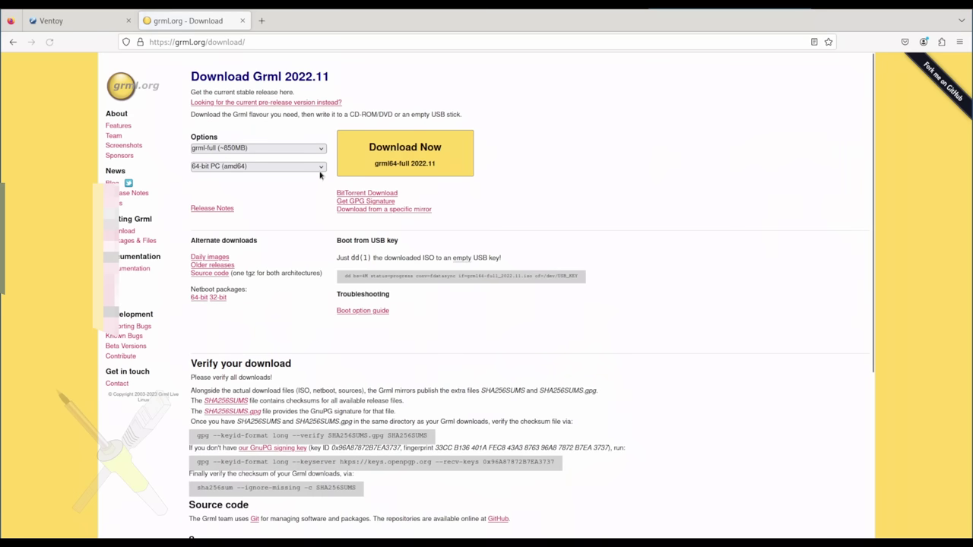
left_click(383, 161)
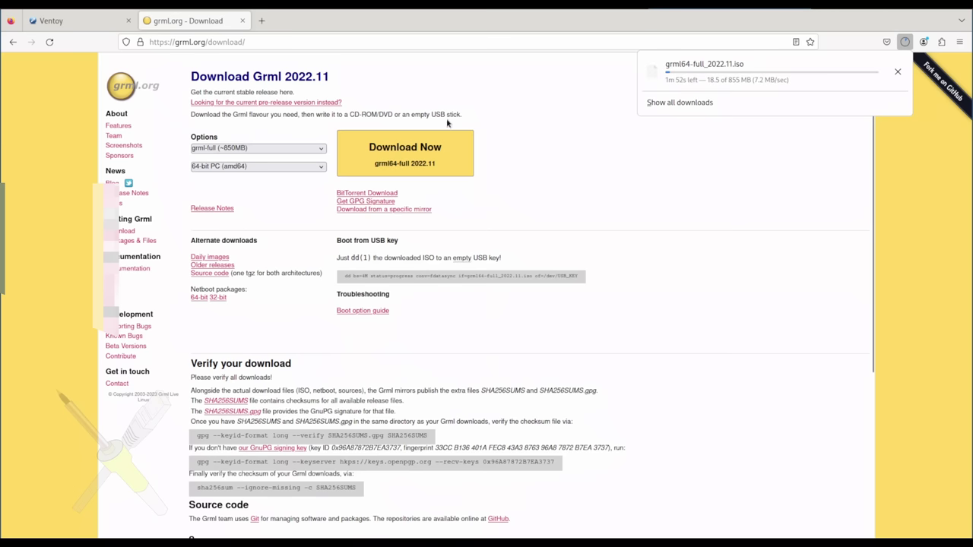
Open archlinux.org and gentoo.org, each in its own new browser tab.
left_click(262, 20)
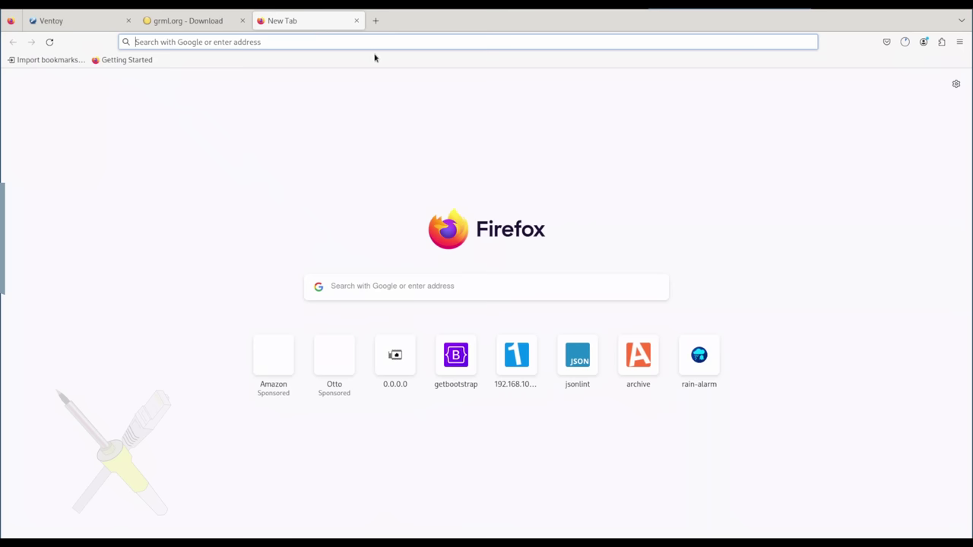
type("a")
key("Return")
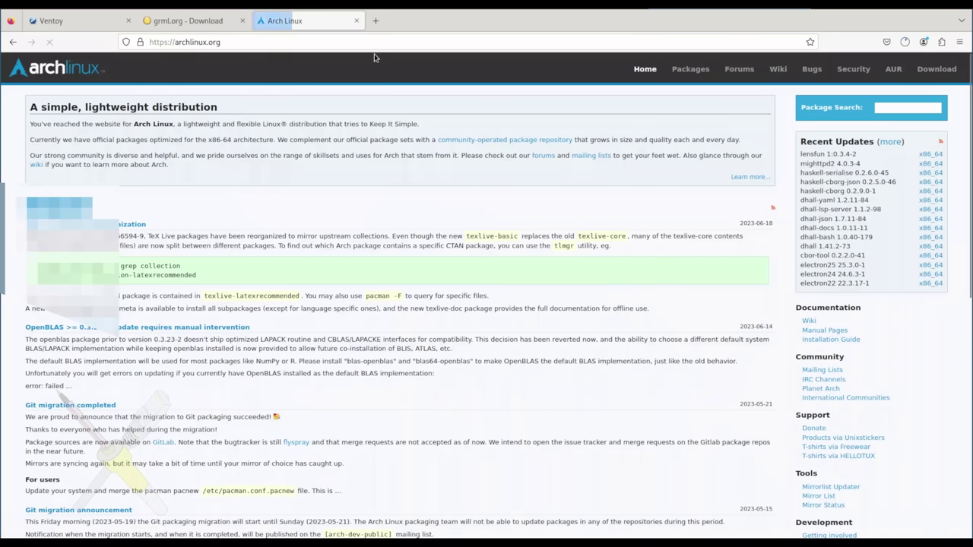
key("ctrl+t")
type("g")
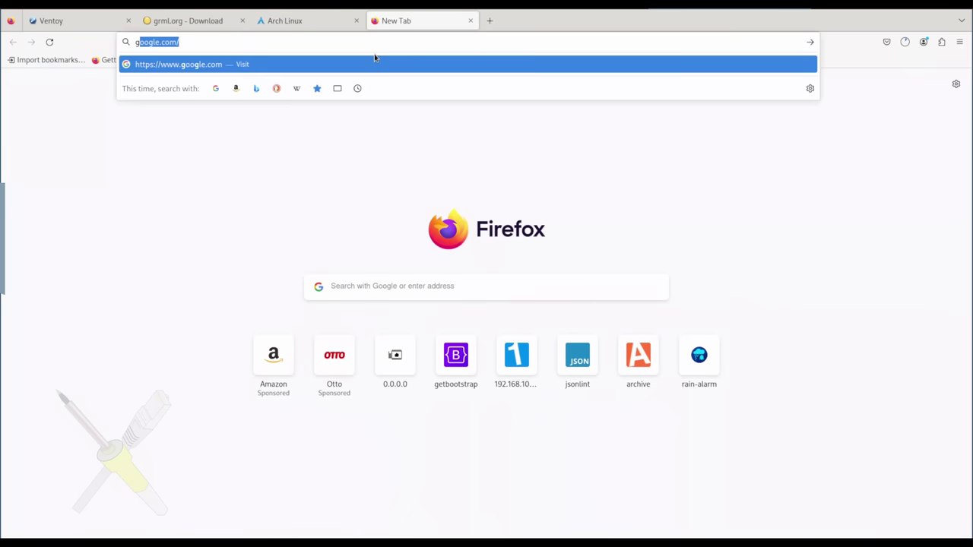
type("entoo.org")
key("Return")
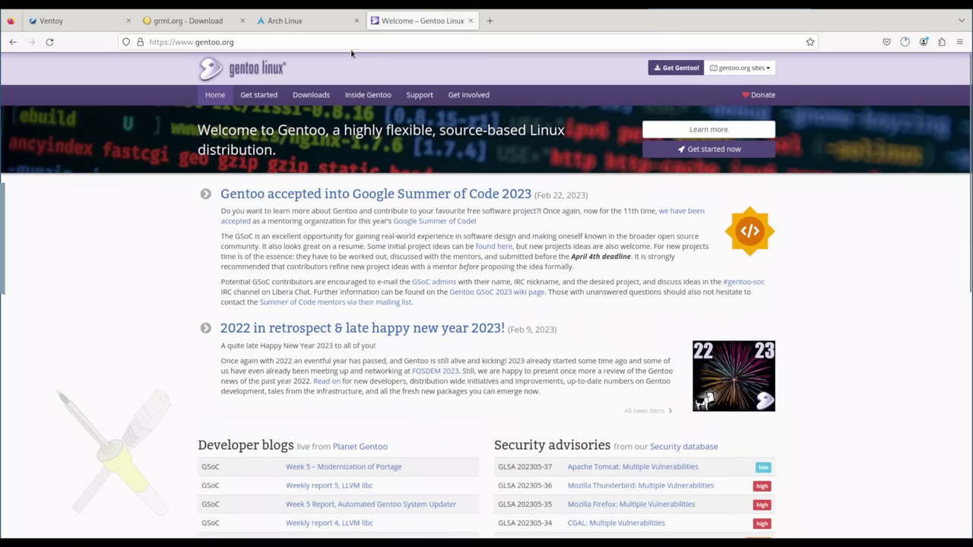
Open debian.org and ubuntu.com, each in its own new browser tab.
left_click(489, 20)
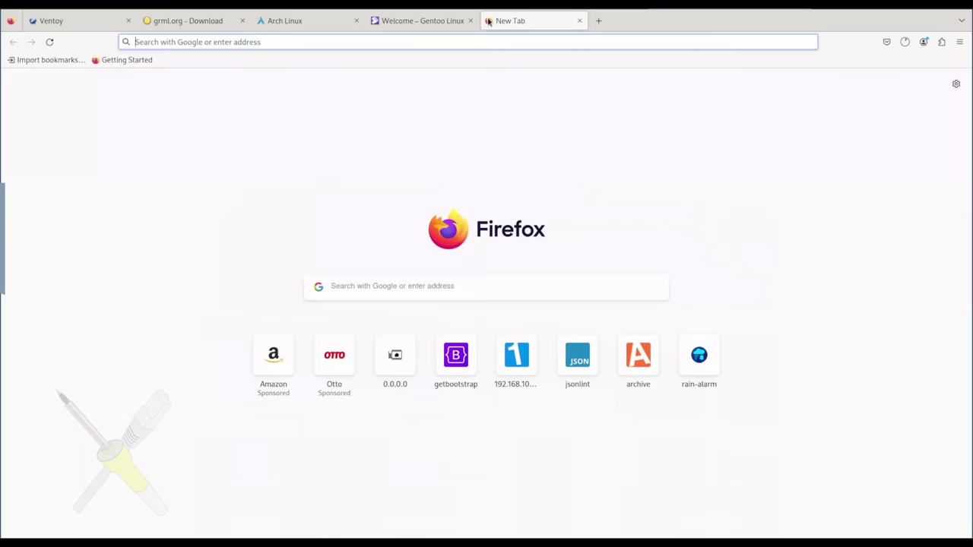
type("debia")
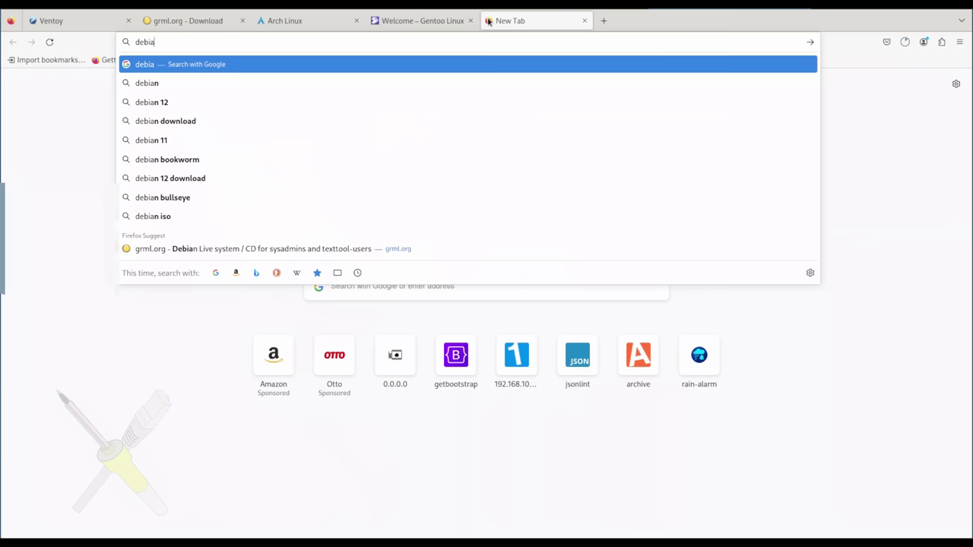
type("n.org")
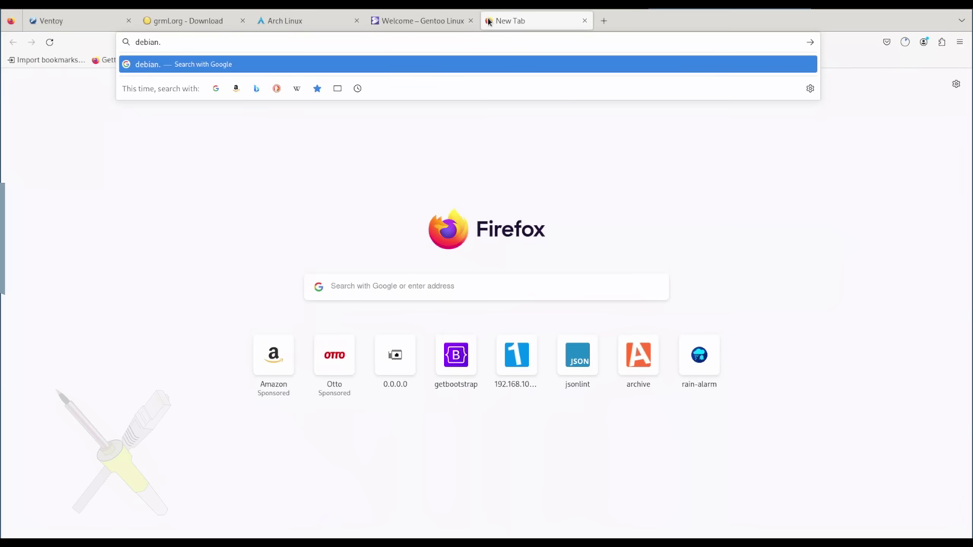
key("Return")
key("ctrl+t")
type("ubuntu.com")
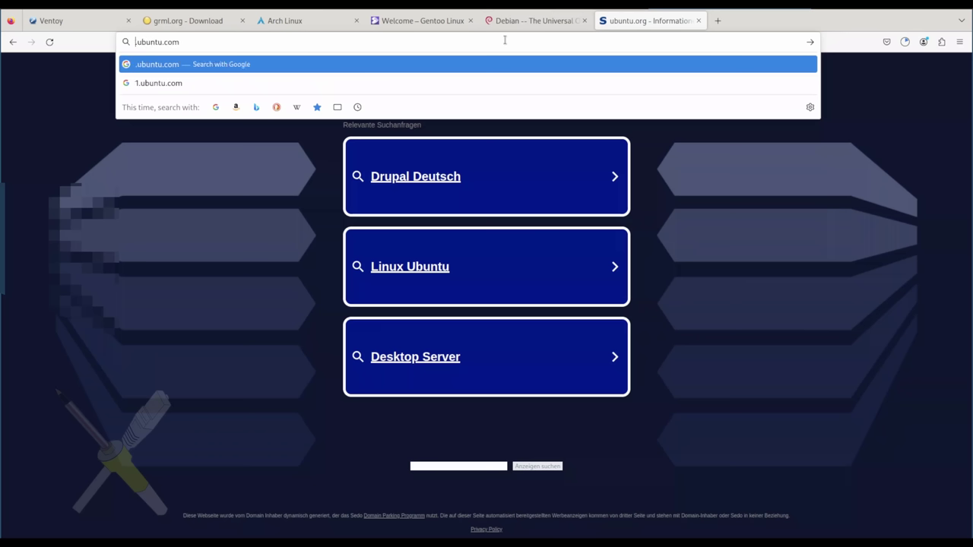
key("Return")
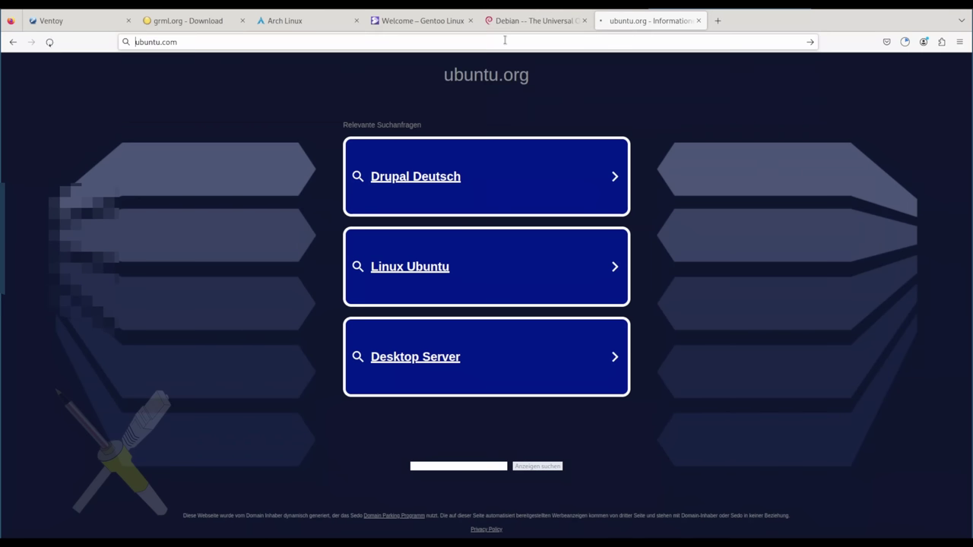